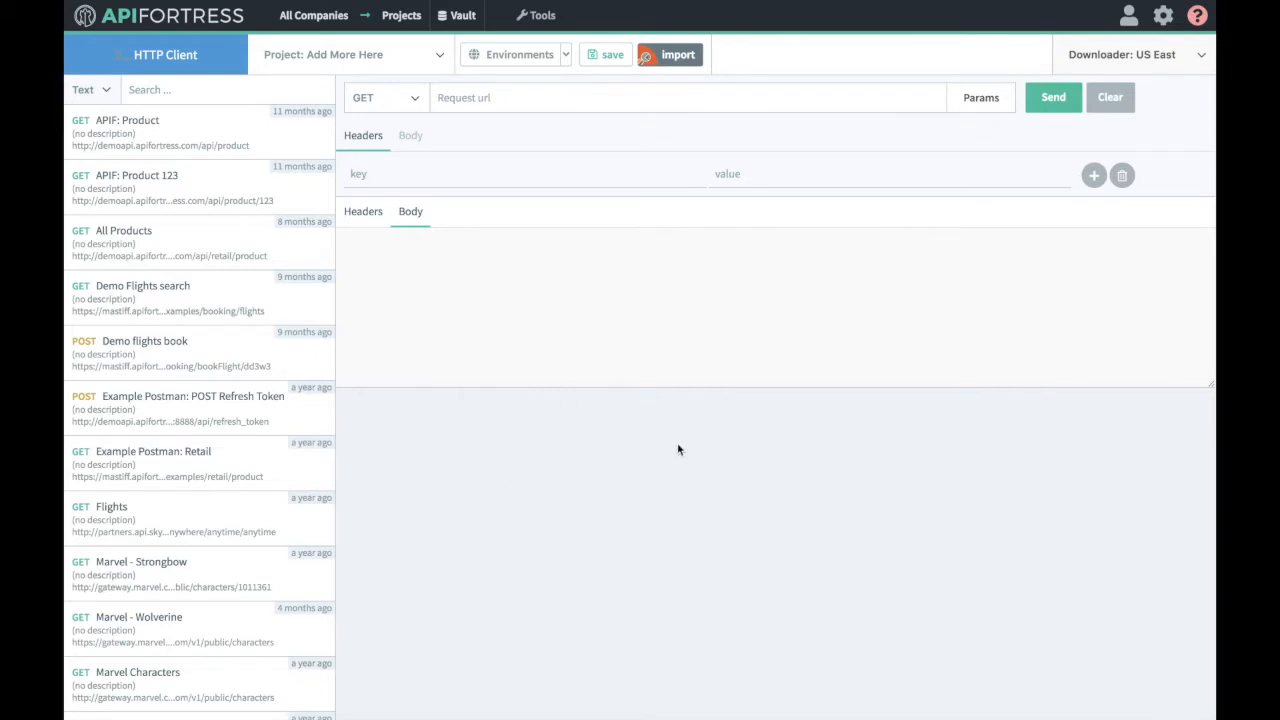
- Import the dastuff Postman collection JSON from the pman folder into the HTTP Client
left_click(545, 17)
left_click(524, 42)
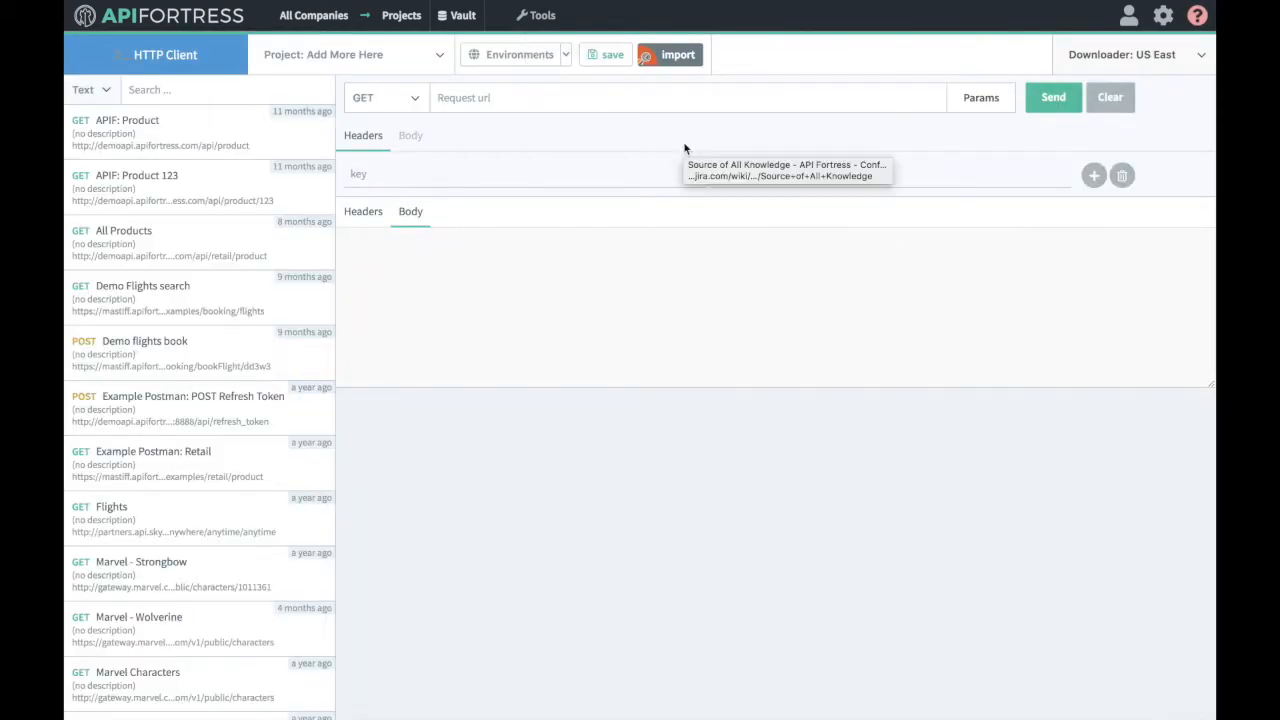
left_click(677, 59)
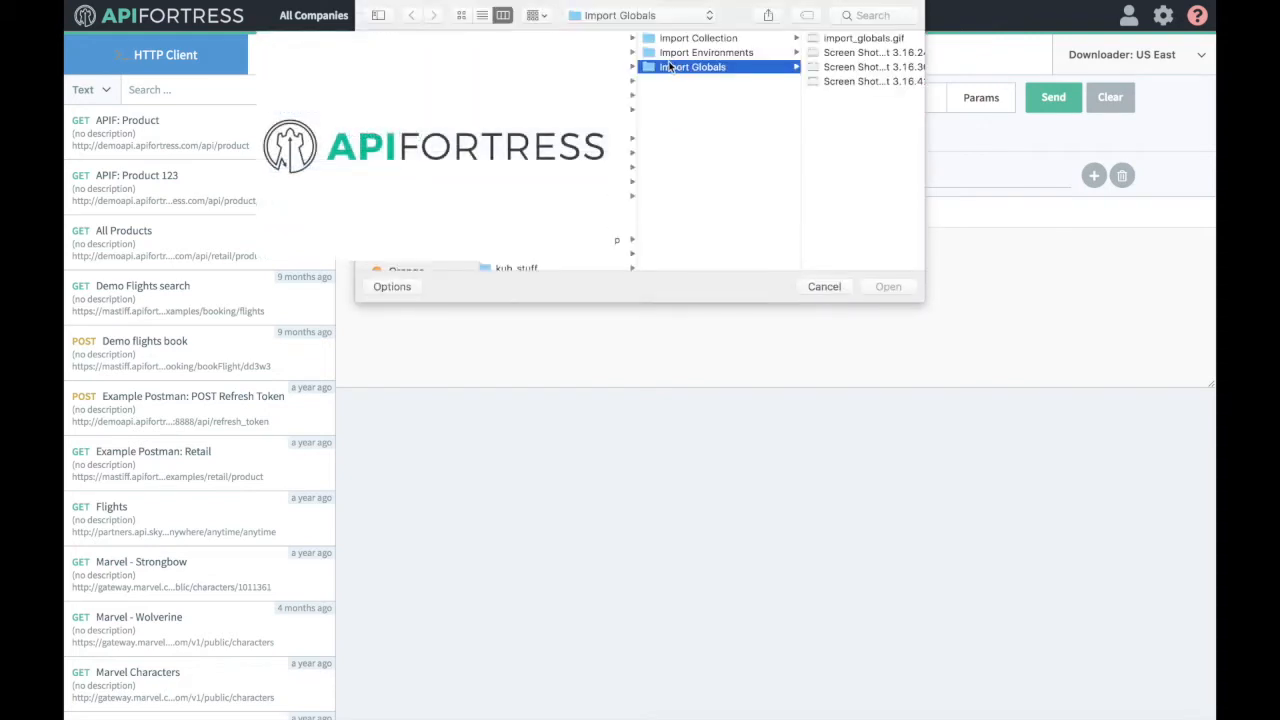
scroll(560, 150, "down", 5)
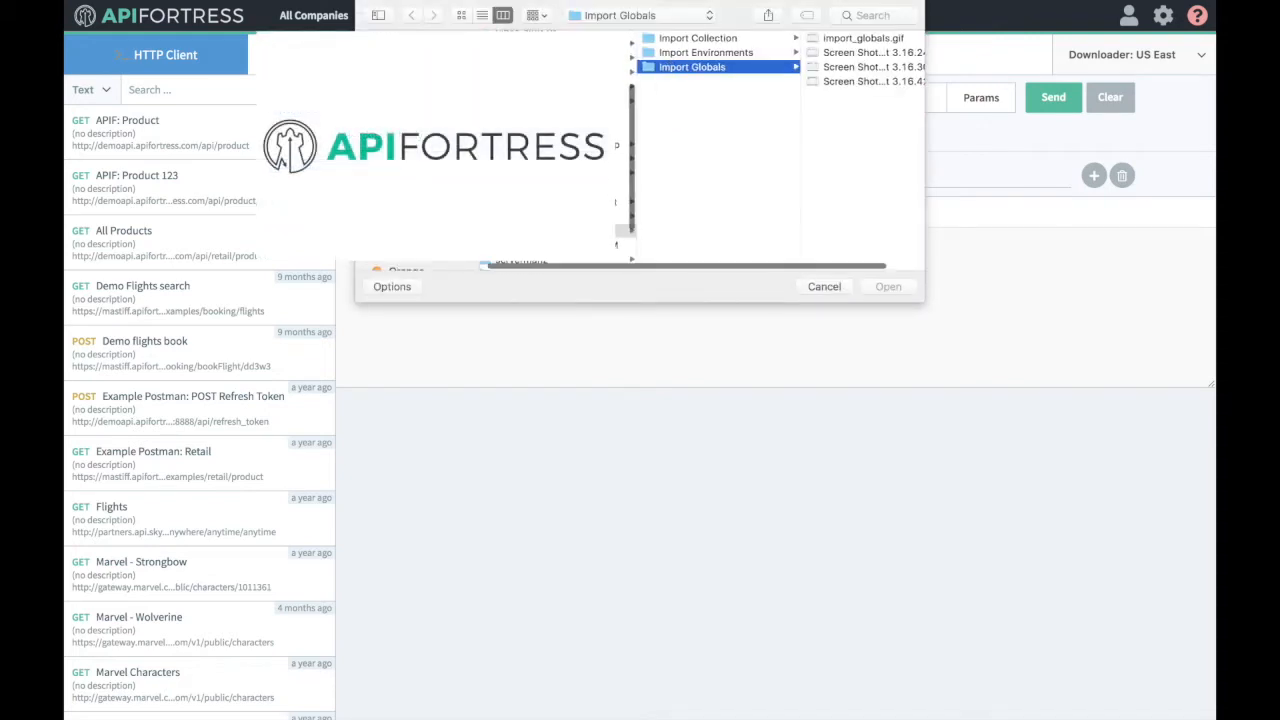
left_click(620, 216)
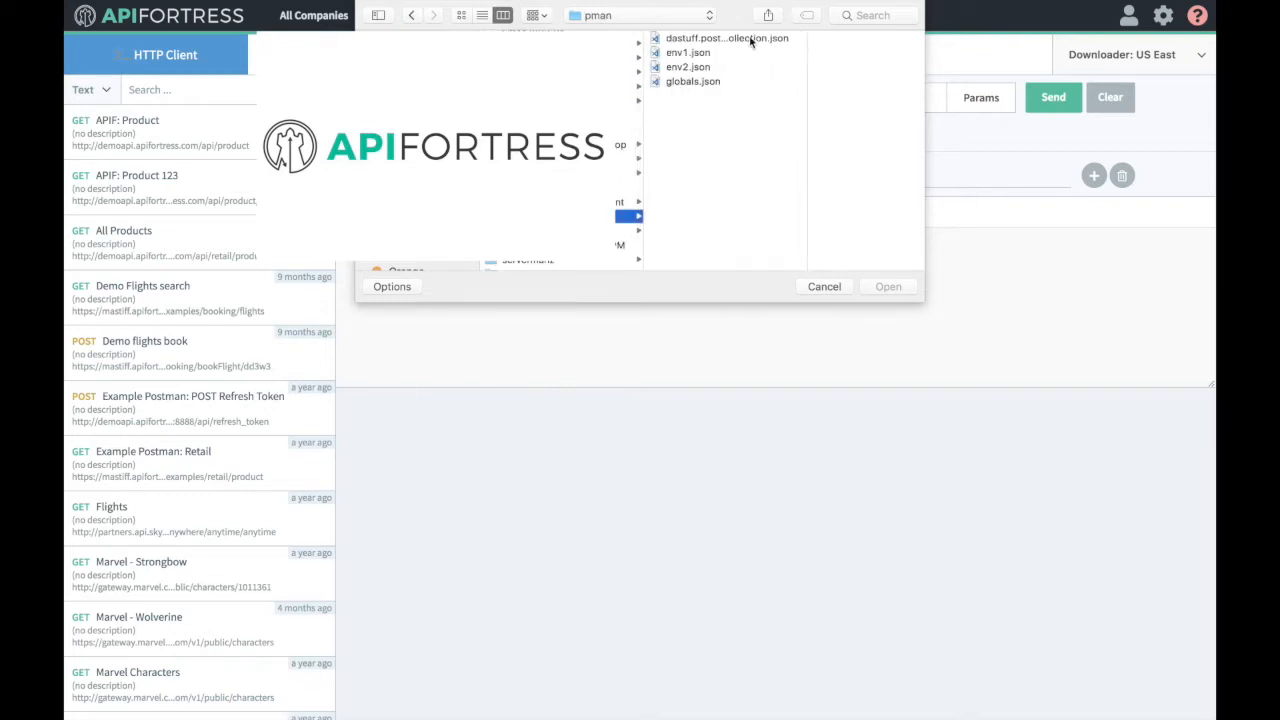
left_click(751, 40)
left_click(905, 291)
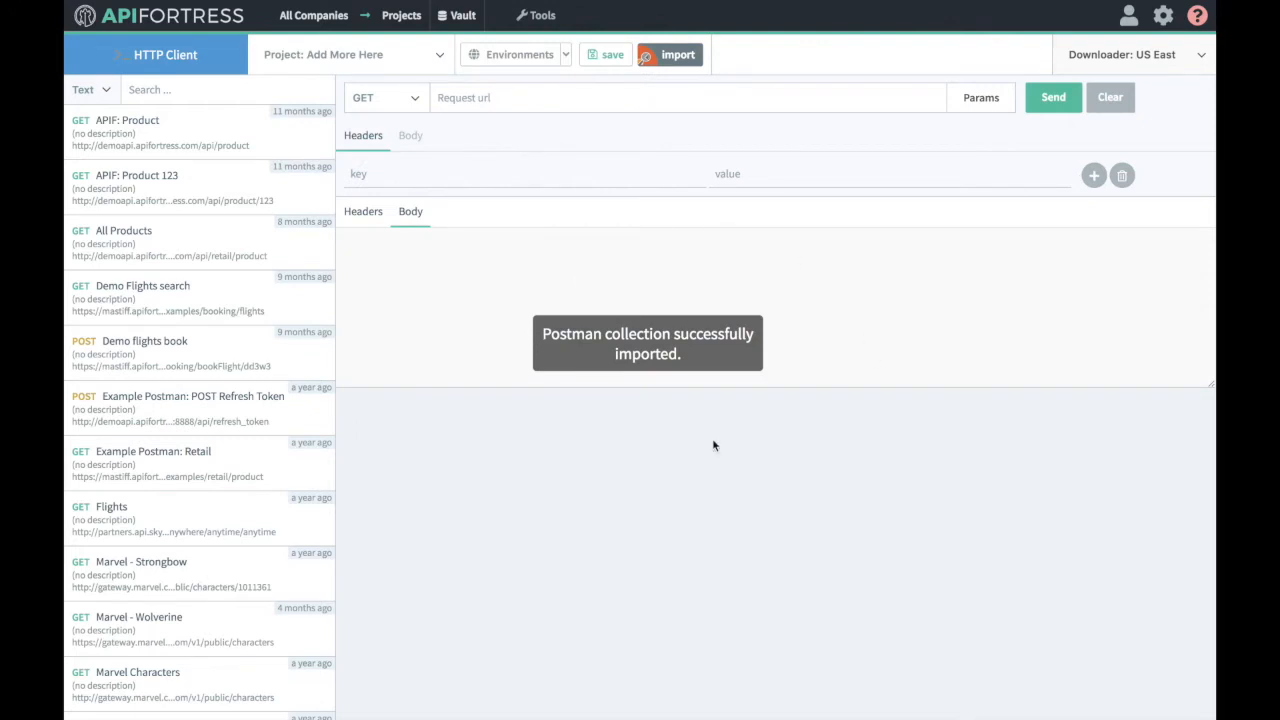
- Search the saved requests for "dast" and load "dastuff: has params" to examine the domain and path variables in its URL
left_click(200, 81)
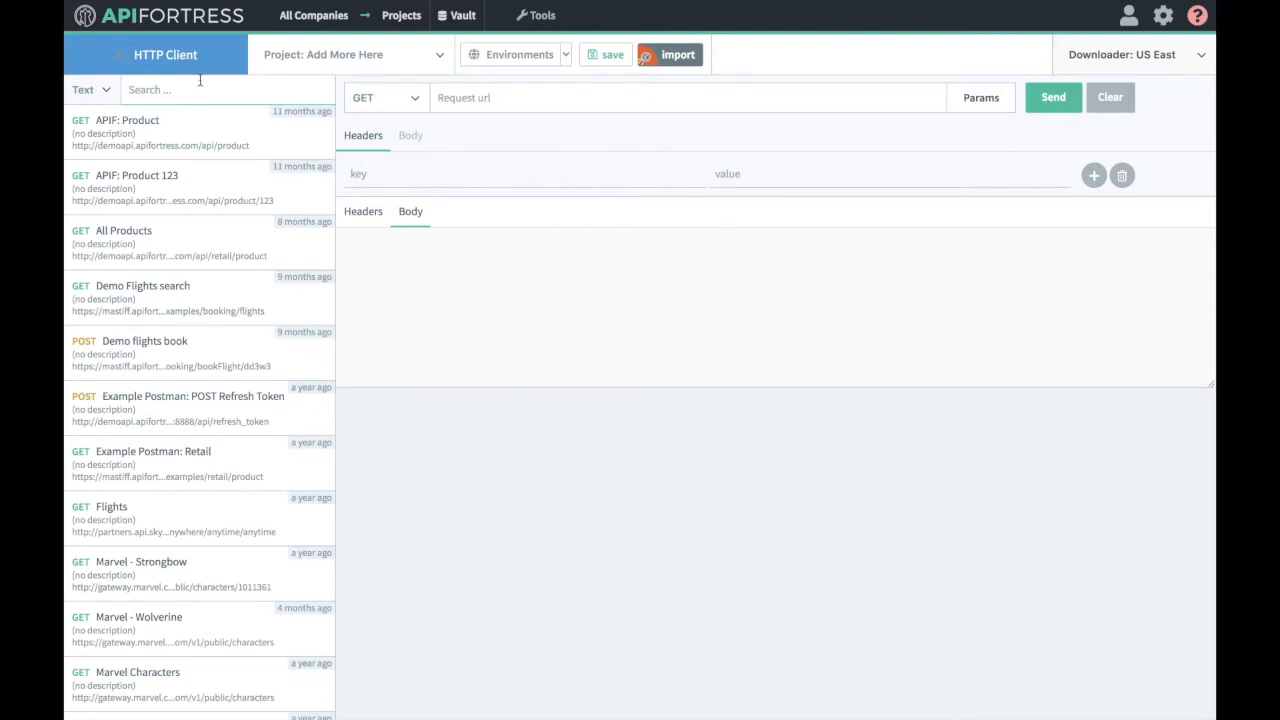
type("dast")
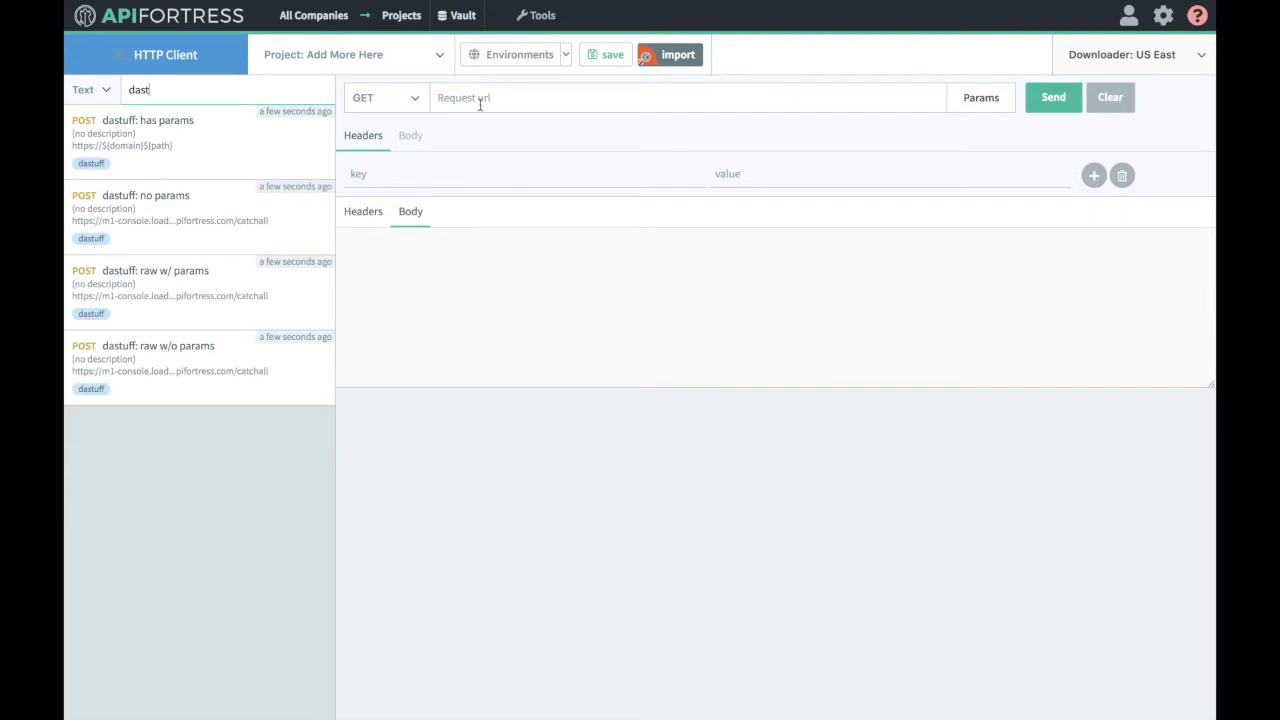
left_click(232, 155)
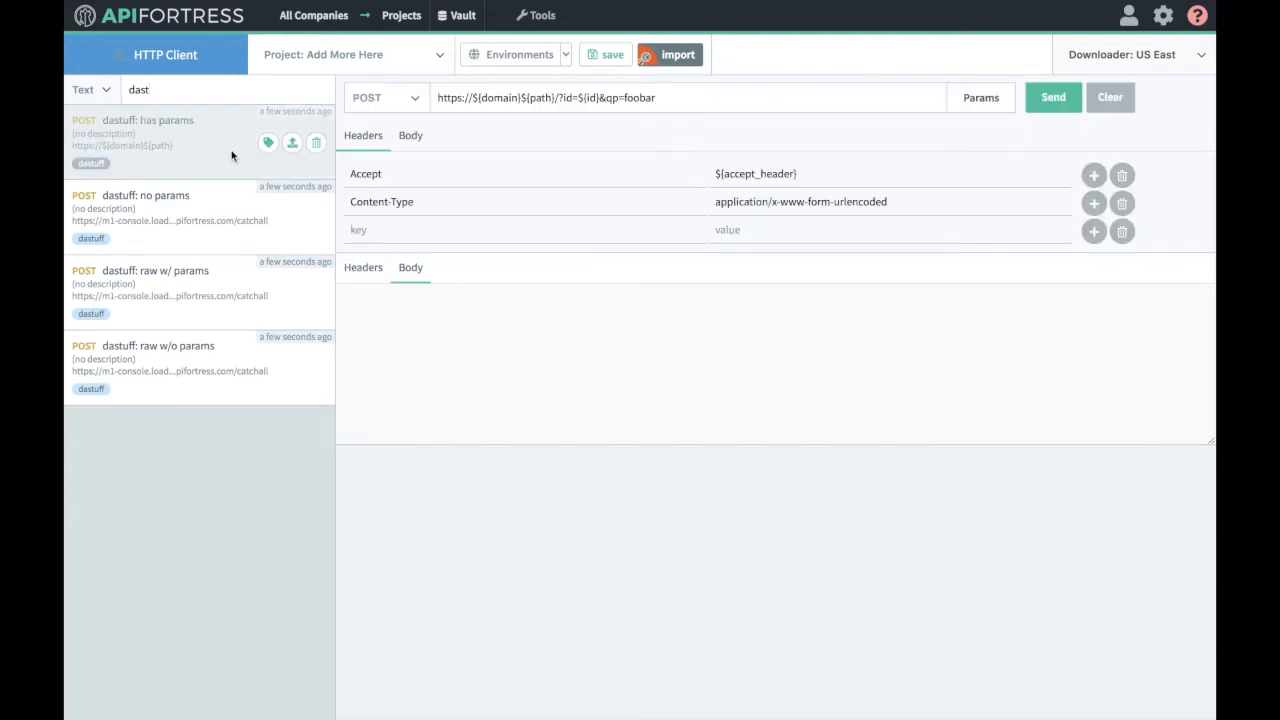
left_click_drag(555, 99, 477, 103)
left_click(477, 100)
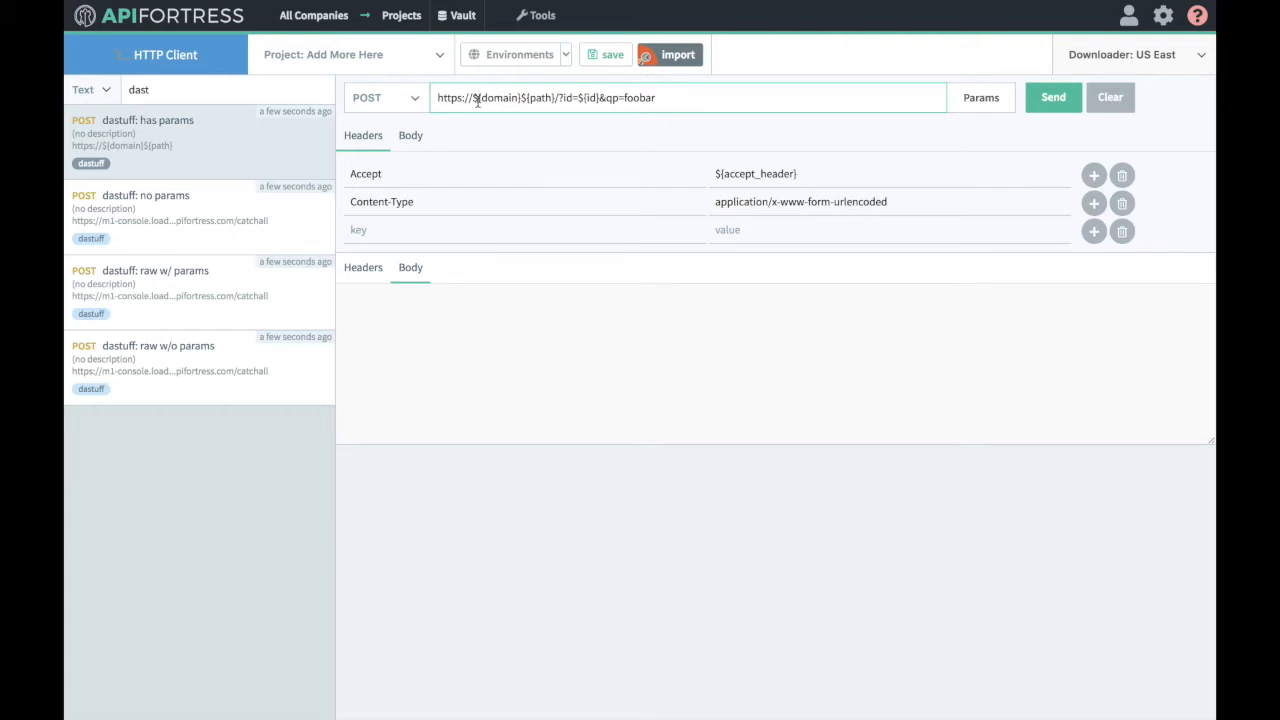
left_click_drag(471, 100, 522, 101)
left_click(522, 101)
- Create a new test named video_demo in the A Postman Demo project
left_click(416, 28)
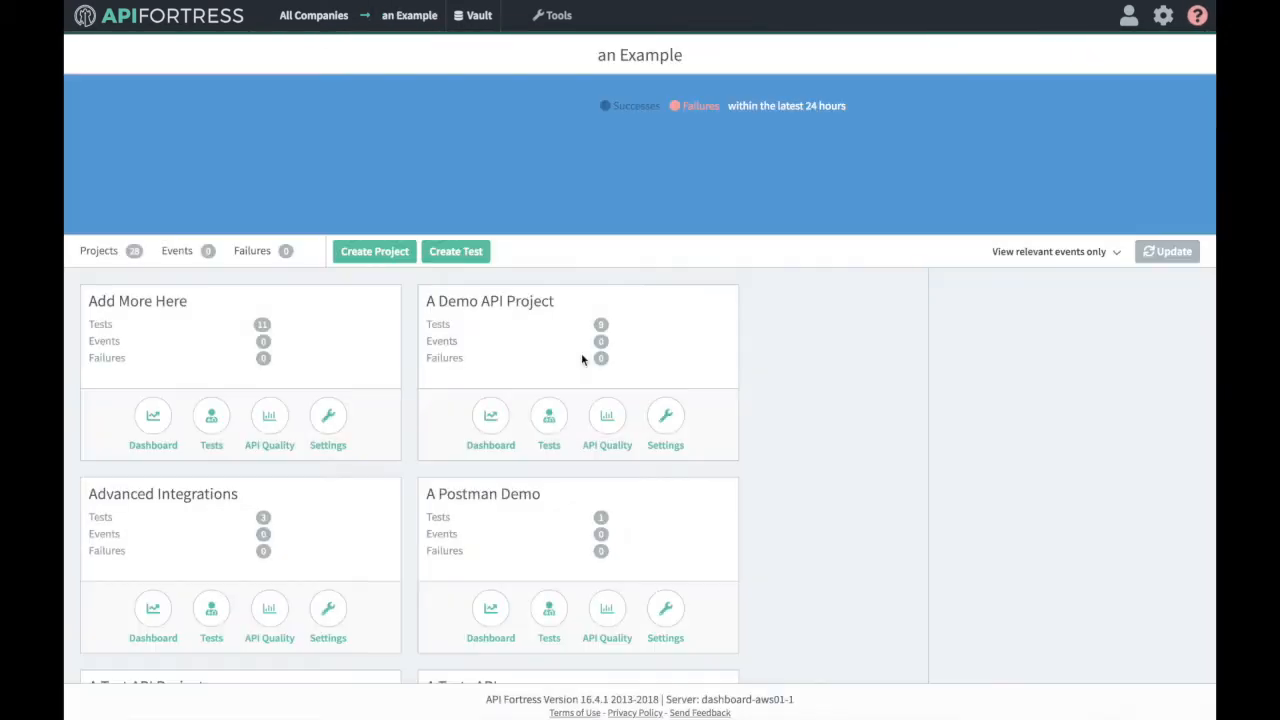
left_click(549, 608)
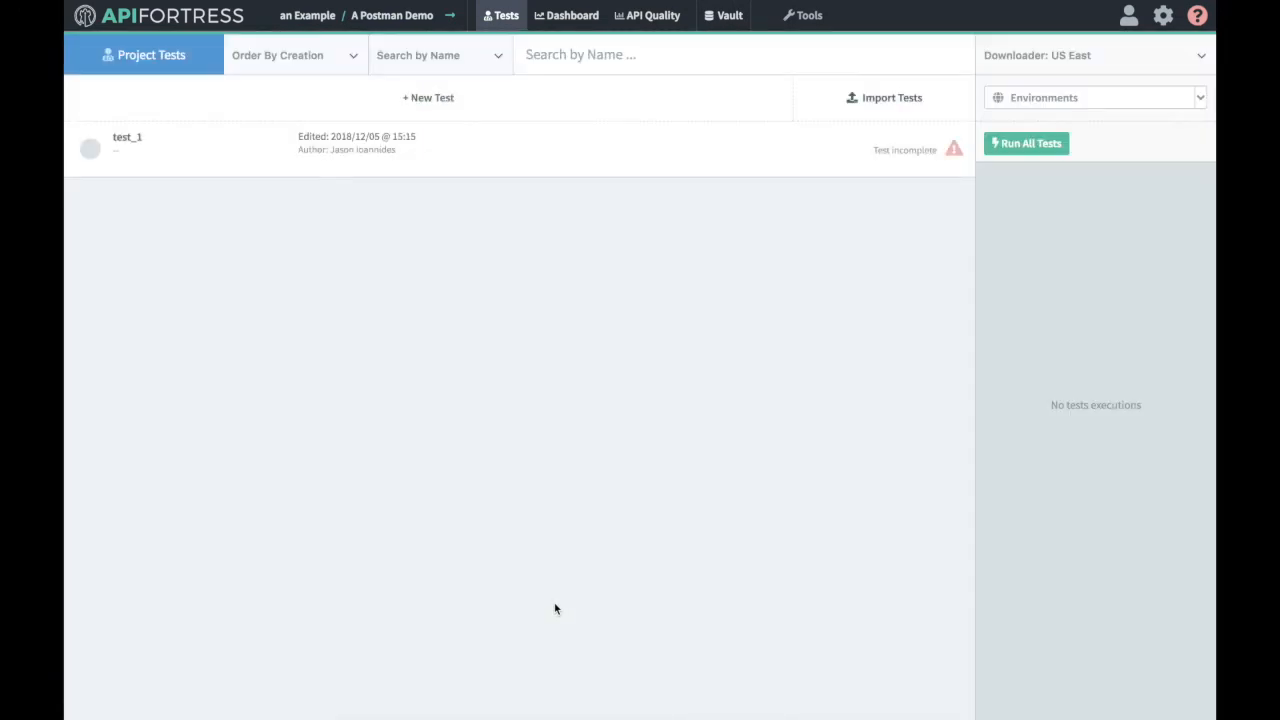
left_click(520, 111)
left_click(614, 267)
type("vid")
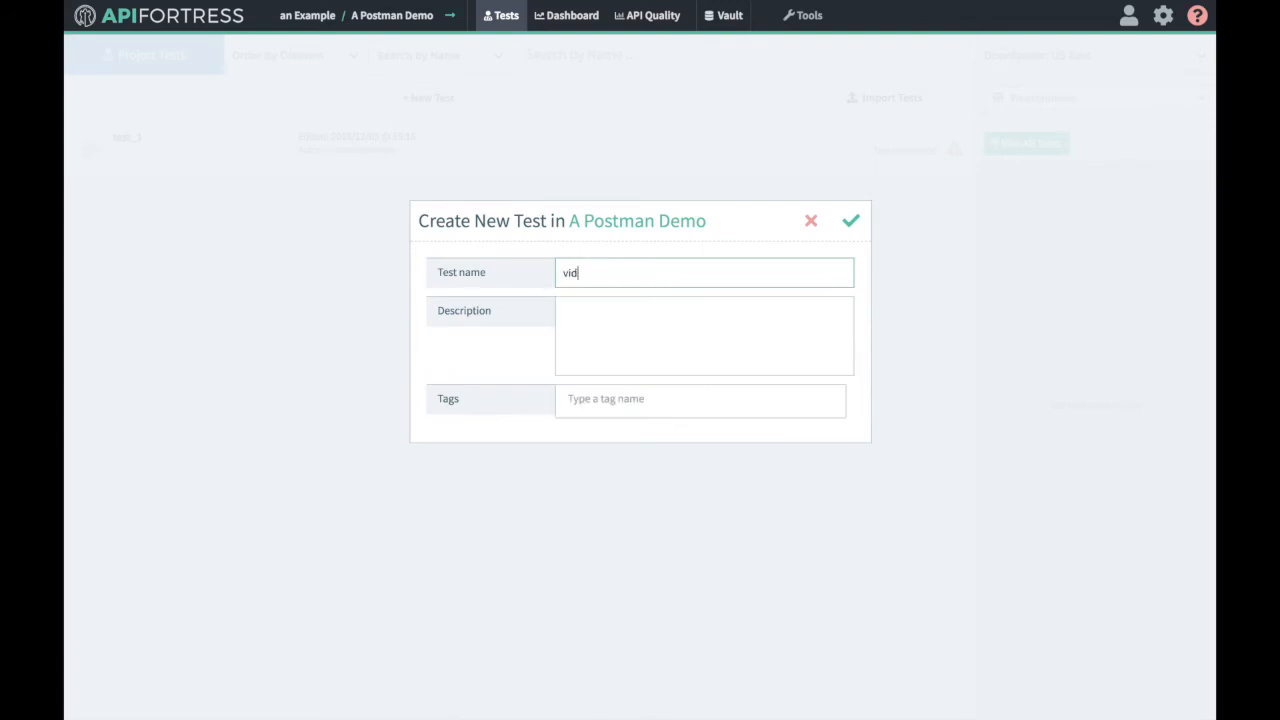
type("eo_demo")
key("Return")
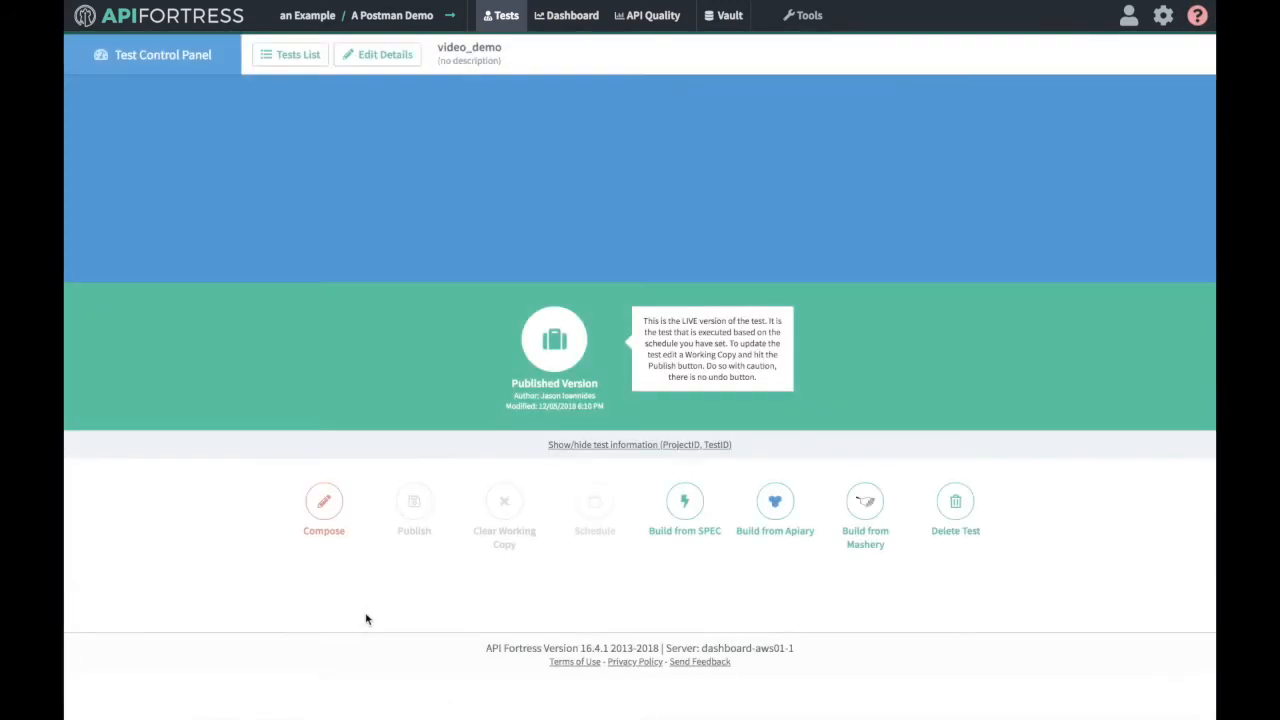
- Compose the video_demo test by exporting the saved request "dastuff: has params" from the HTTP Client into it
left_click(306, 503)
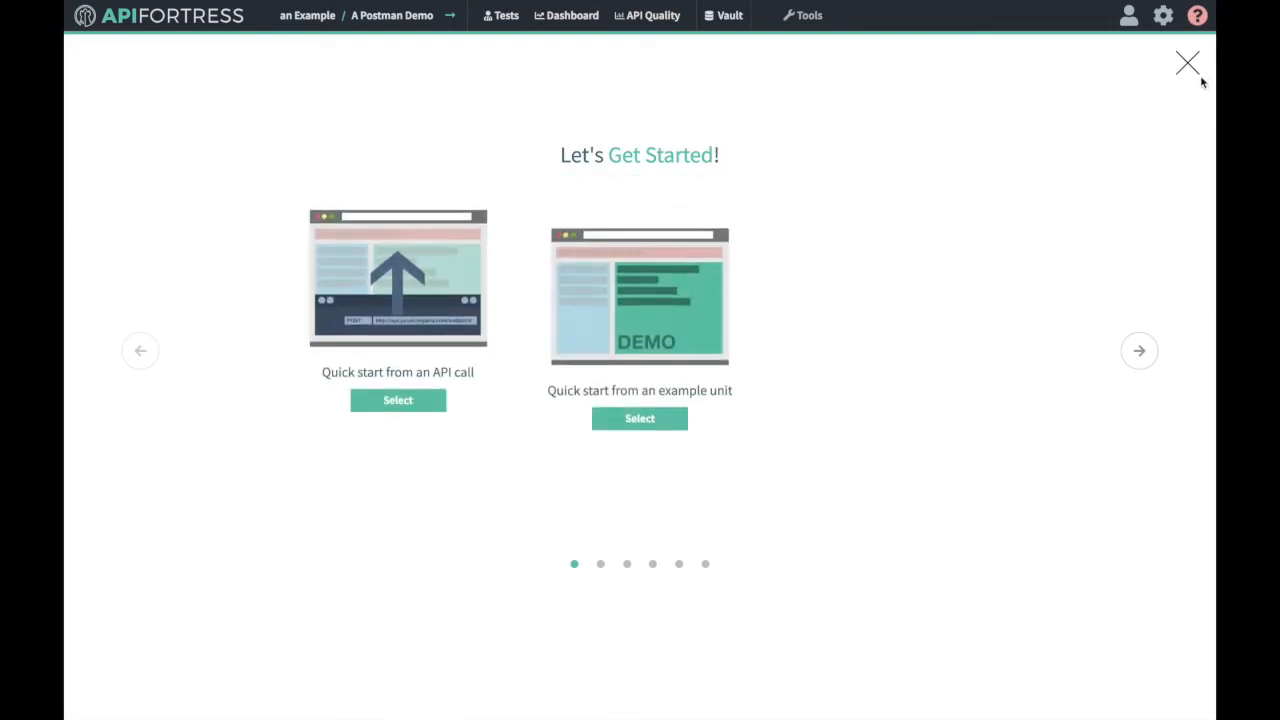
left_click(1187, 59)
left_click(94, 250)
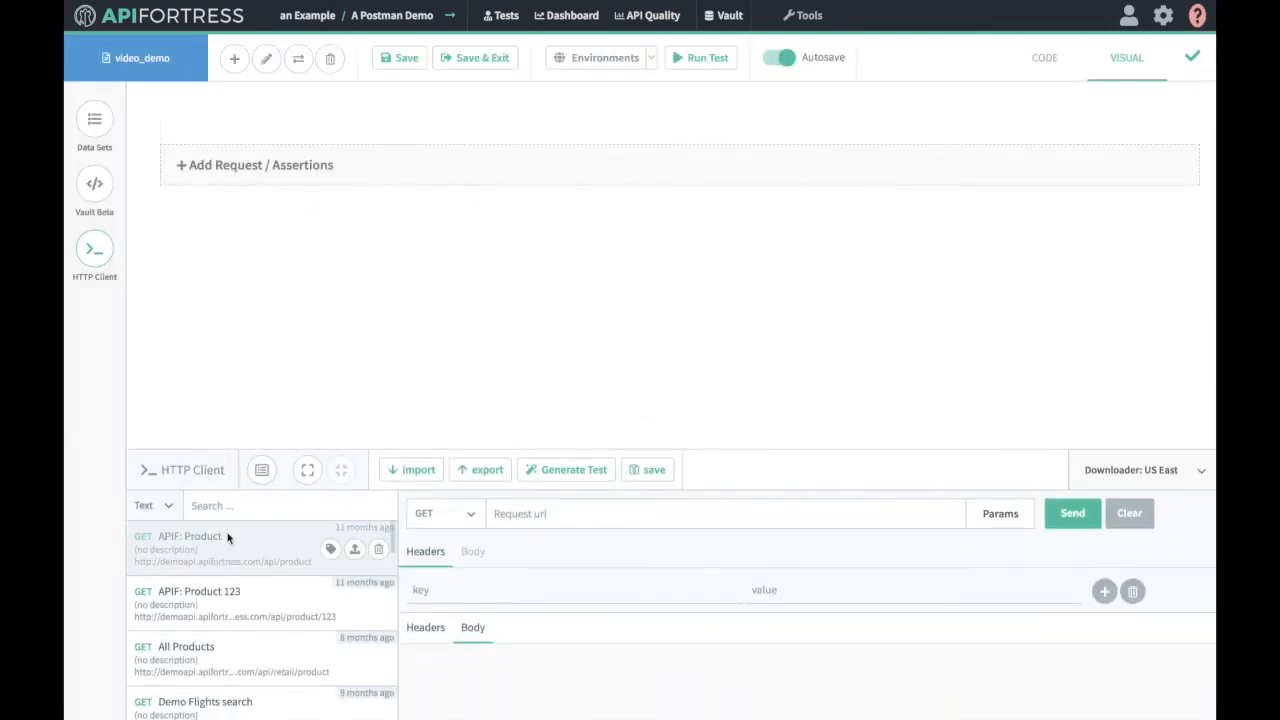
type("das")
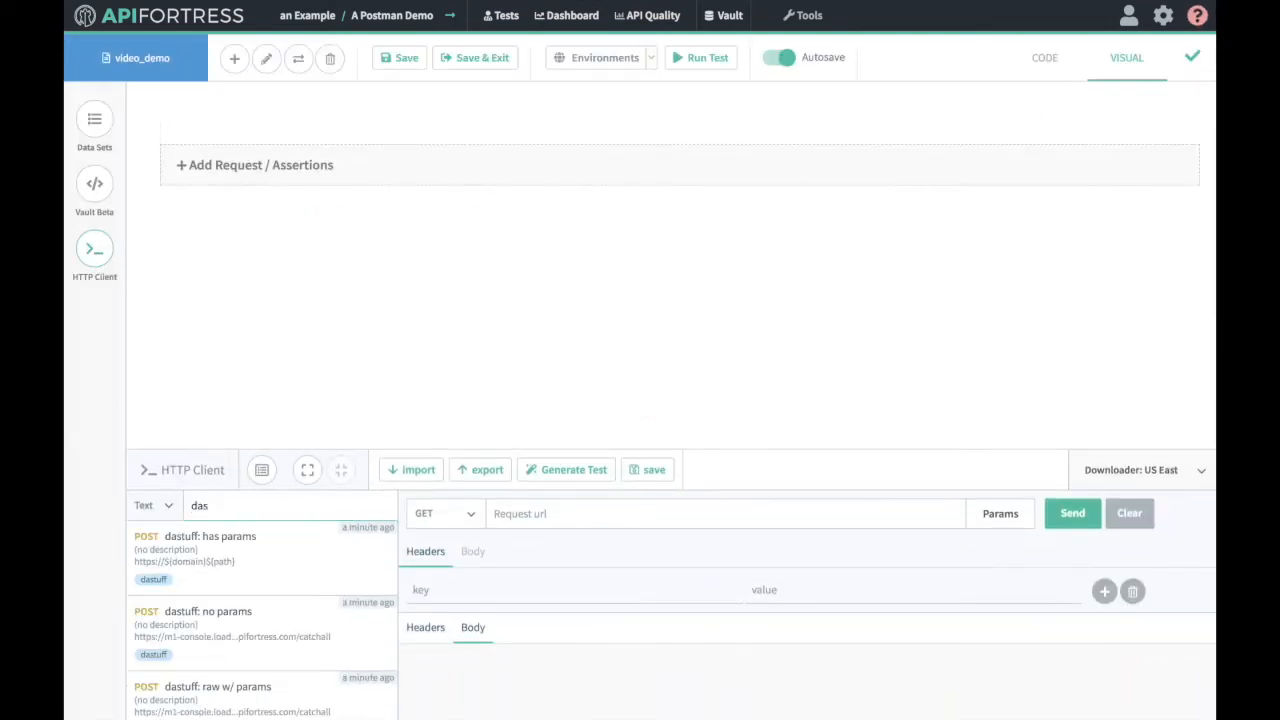
left_click(264, 565)
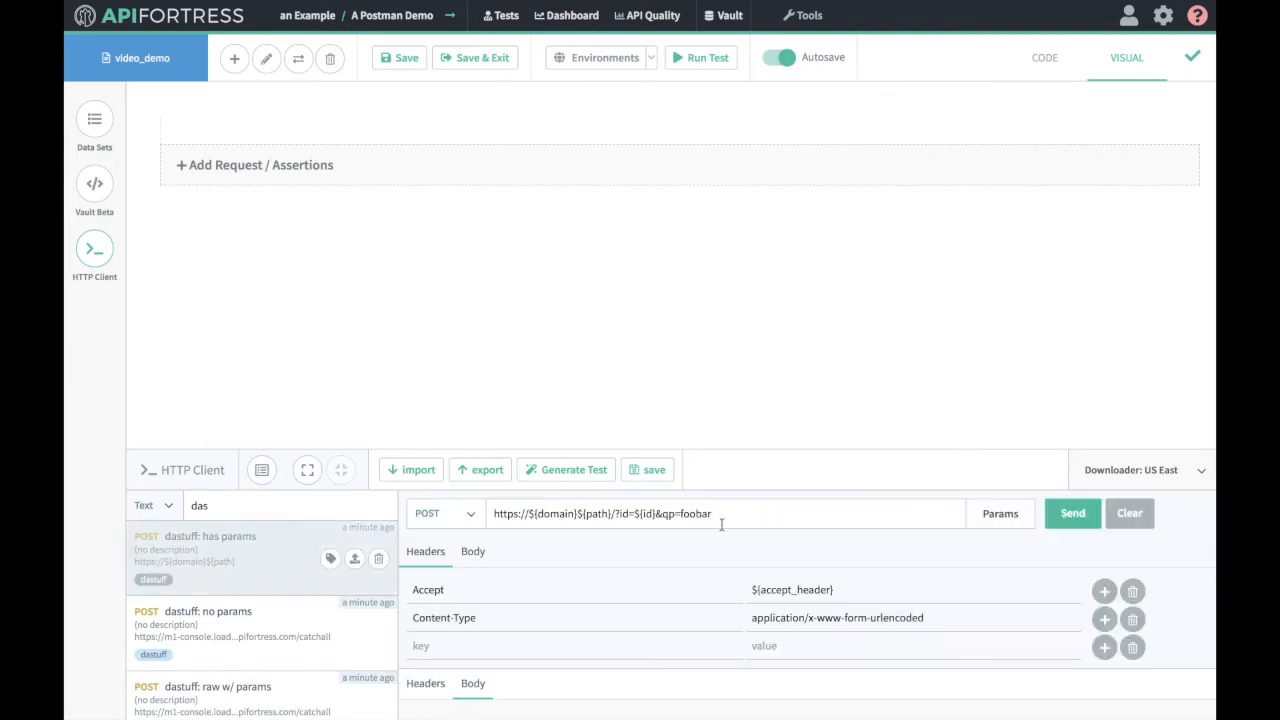
left_click(490, 469)
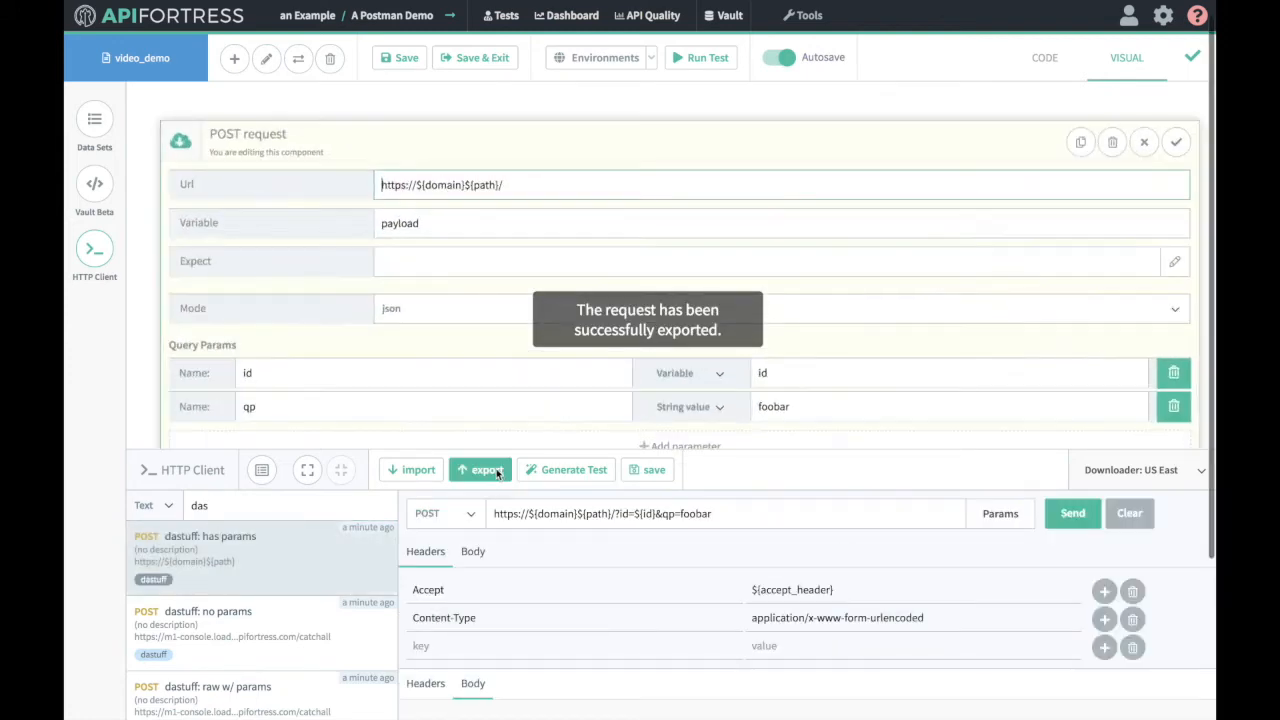
left_click(1177, 139)
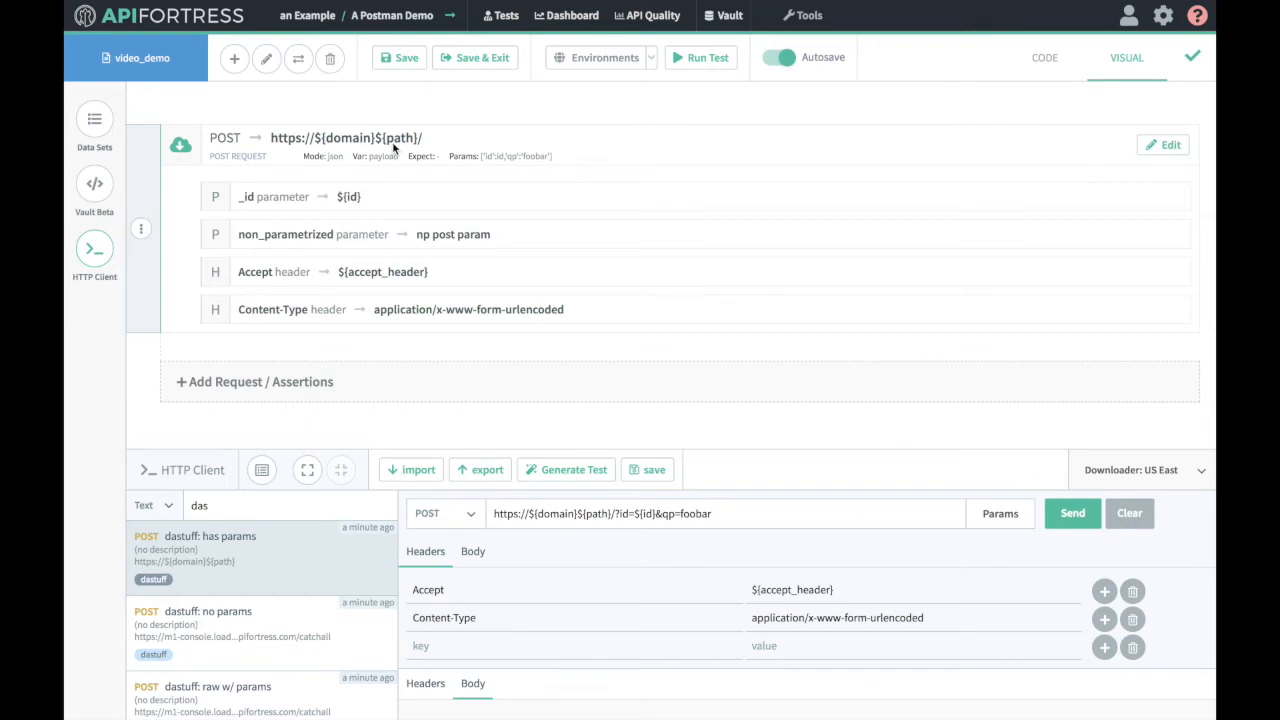
- Import the Postman environment file env1.json into the test's global parameters
left_click(100, 121)
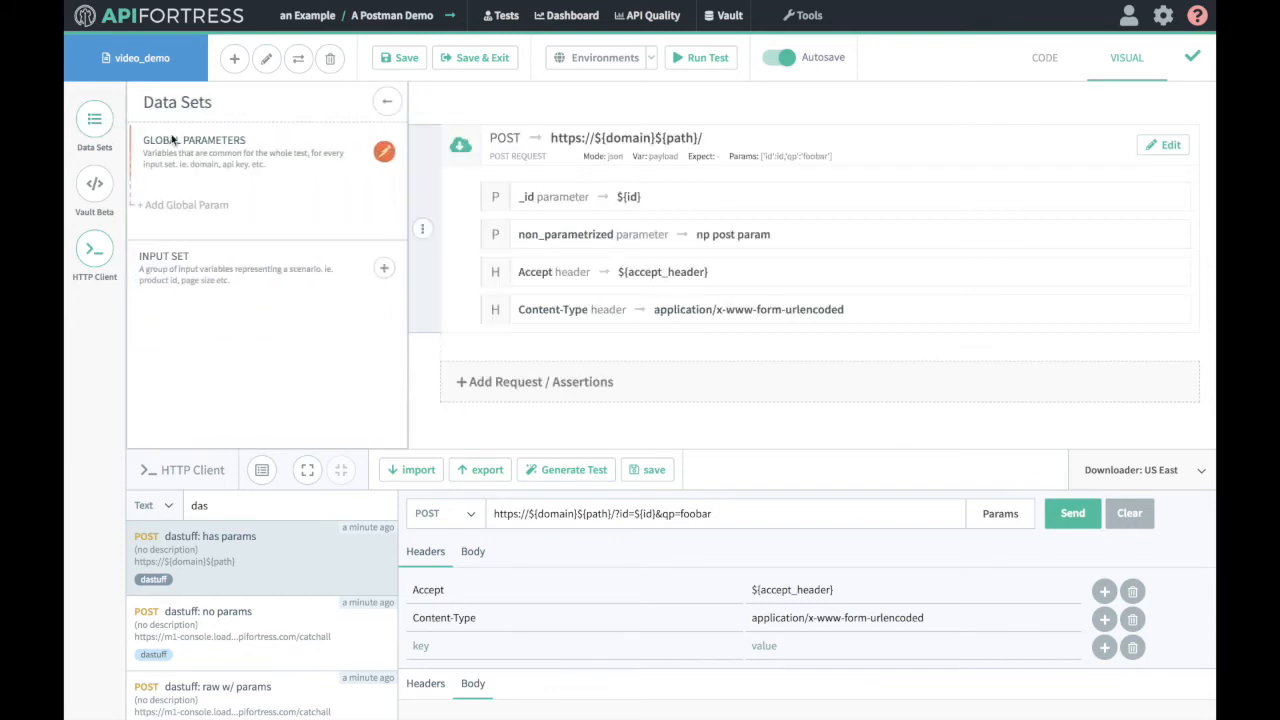
left_click(384, 152)
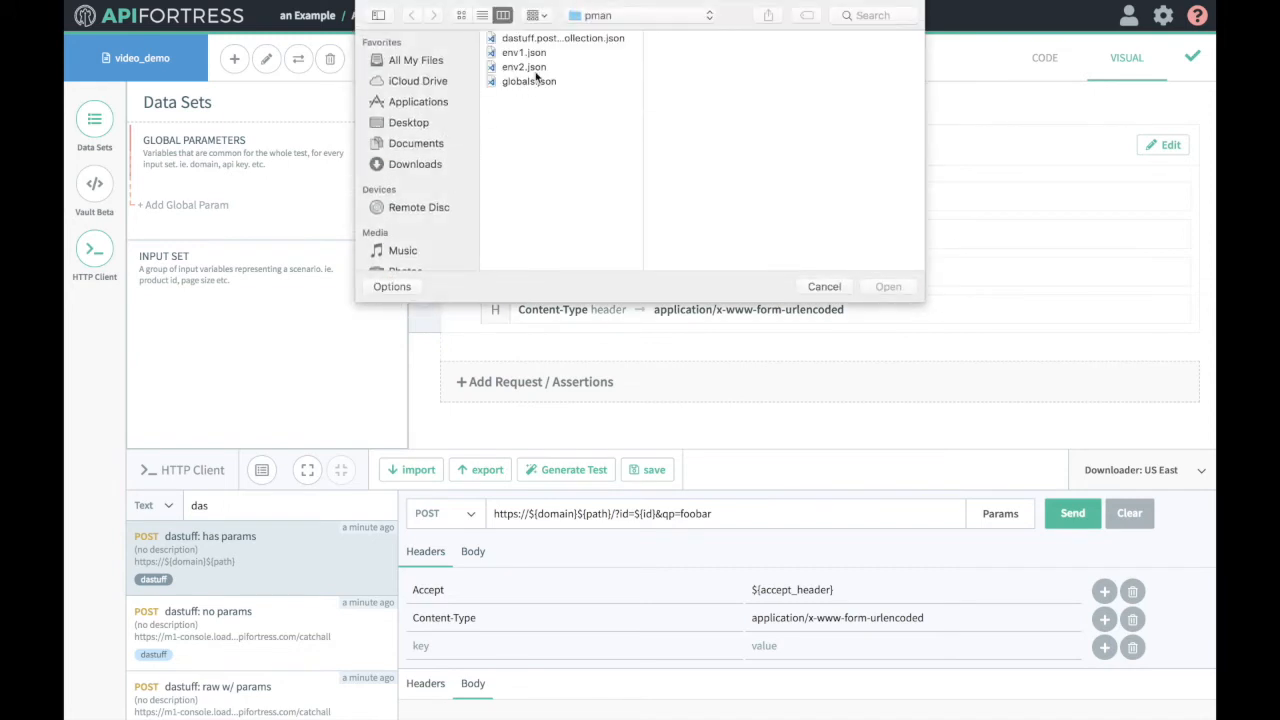
left_click(545, 55)
left_click(887, 286)
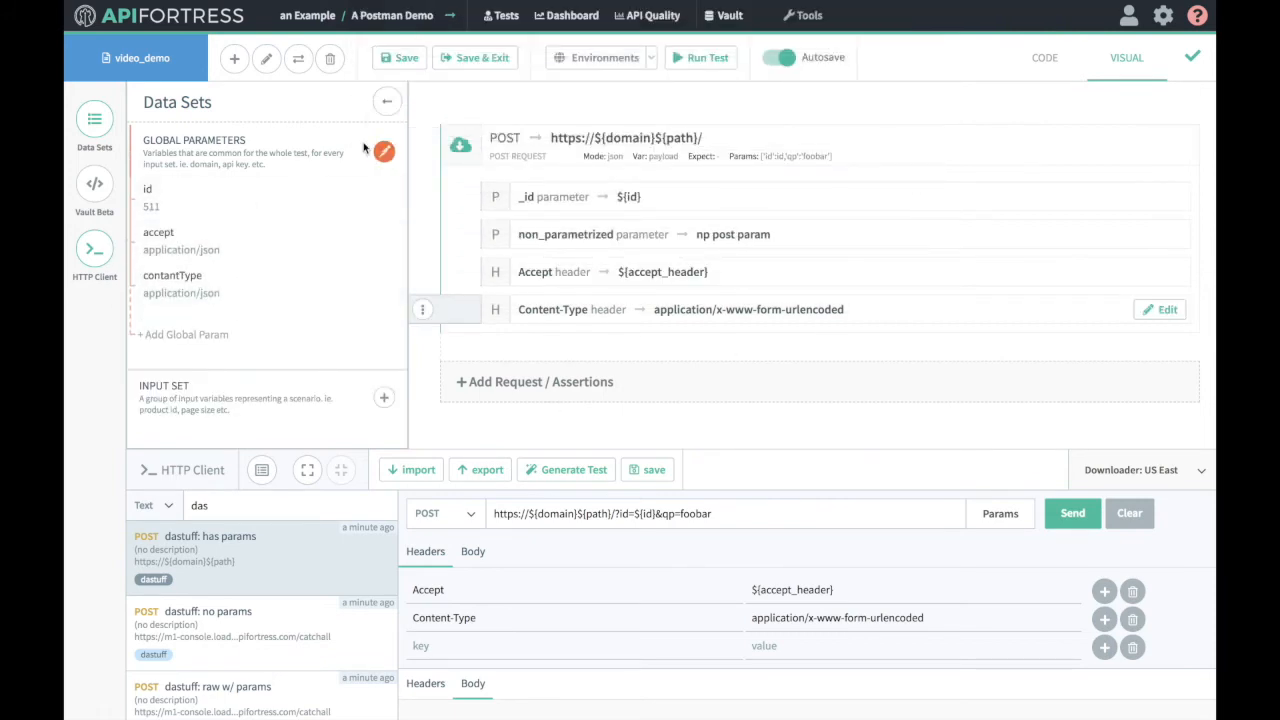
left_click(387, 101)
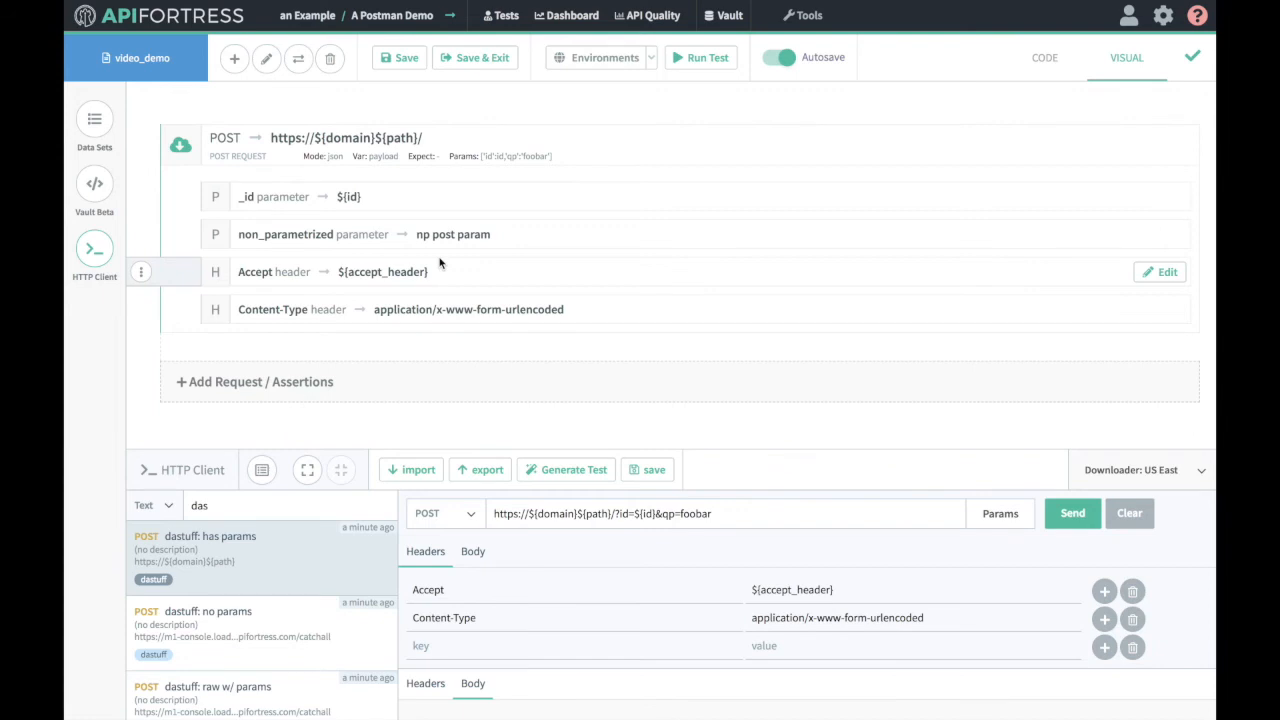
- Import the Postman variables from globals.json into the A Postman Demo project's vault and open the id variable
left_click(724, 16)
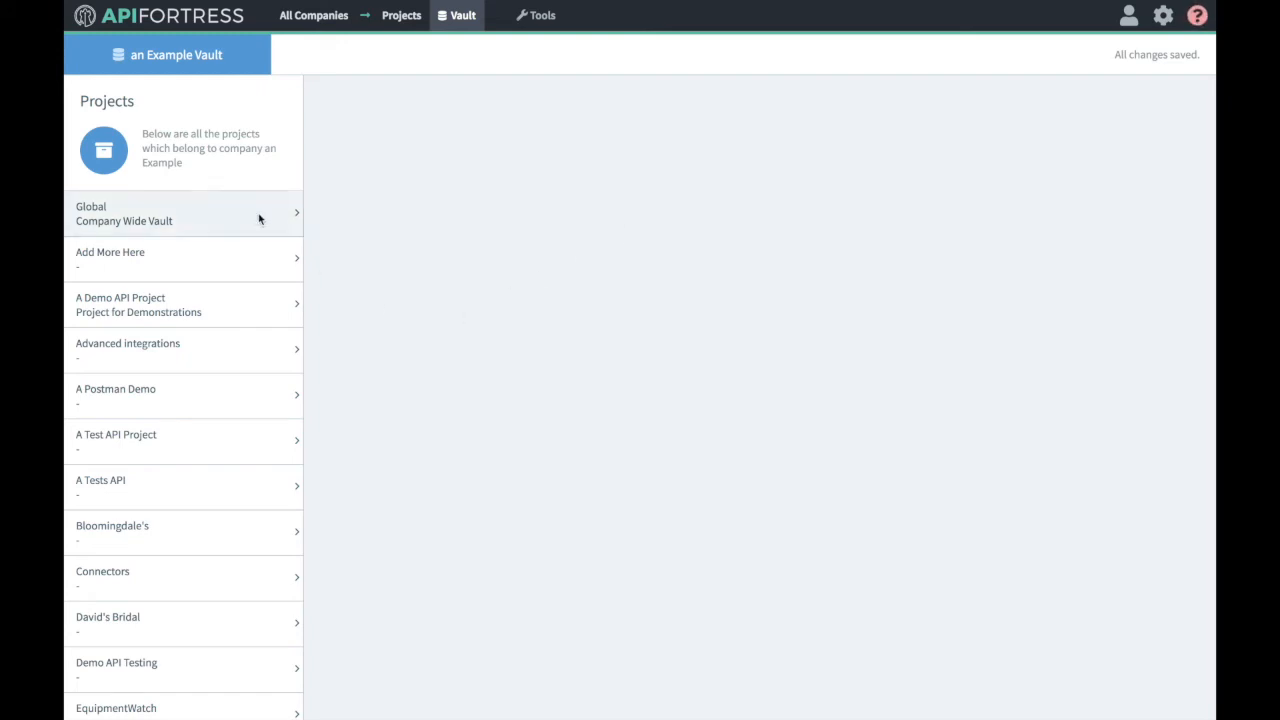
left_click(205, 394)
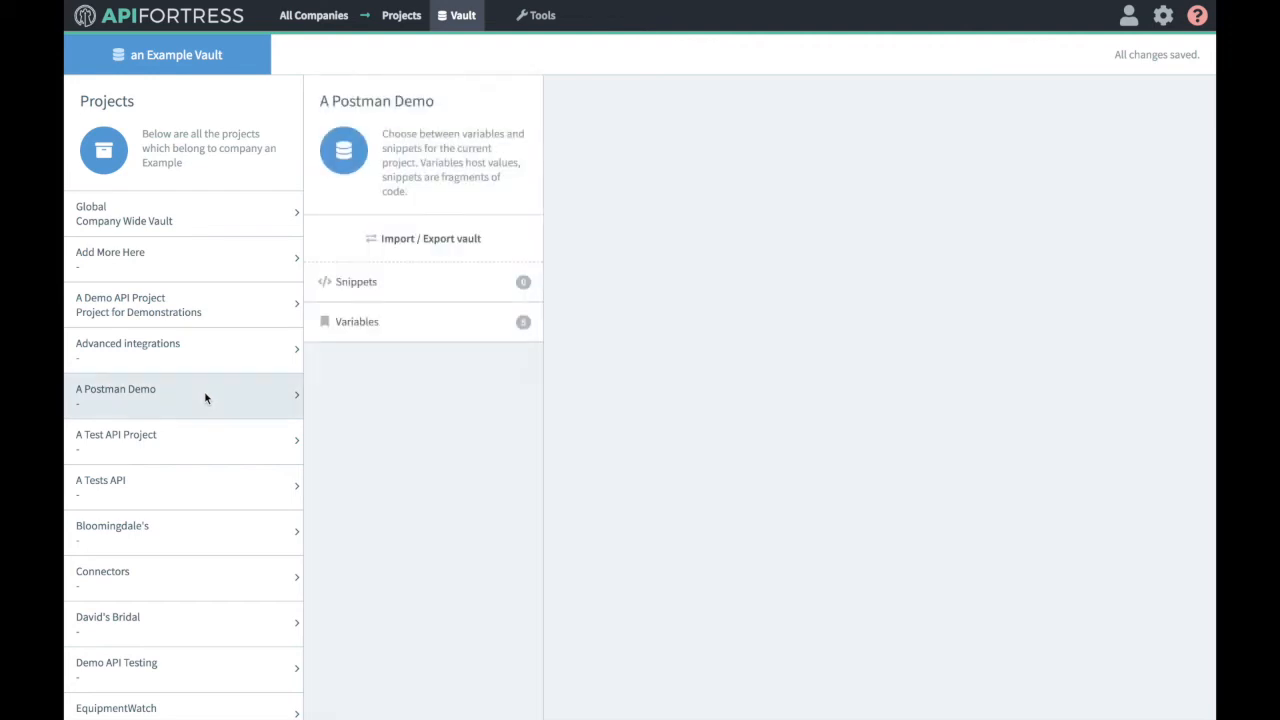
left_click(386, 318)
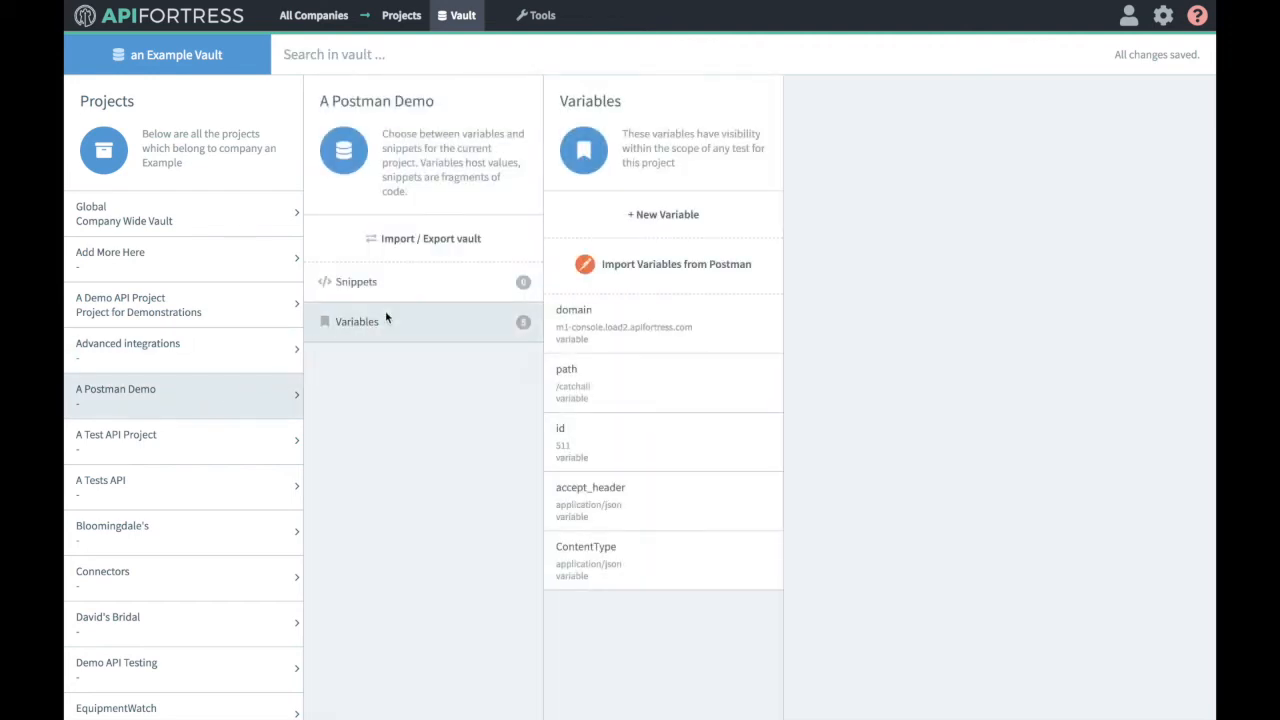
left_click(614, 273)
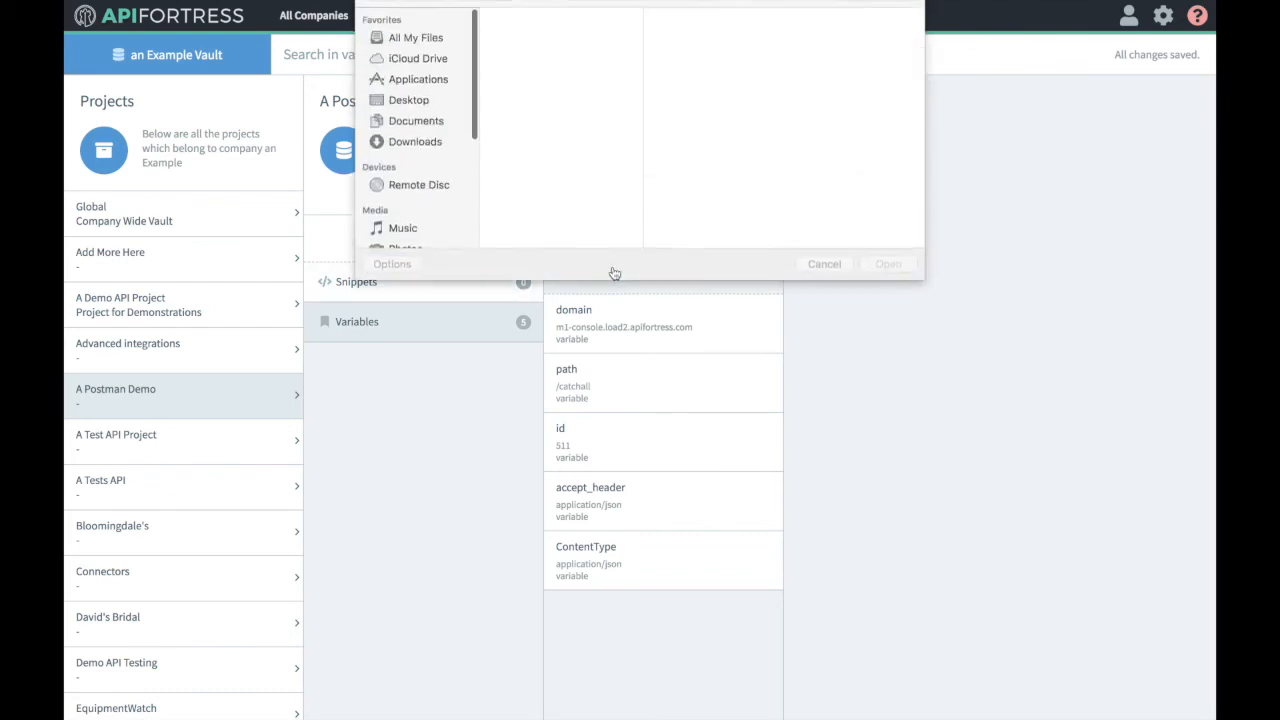
left_click(535, 81)
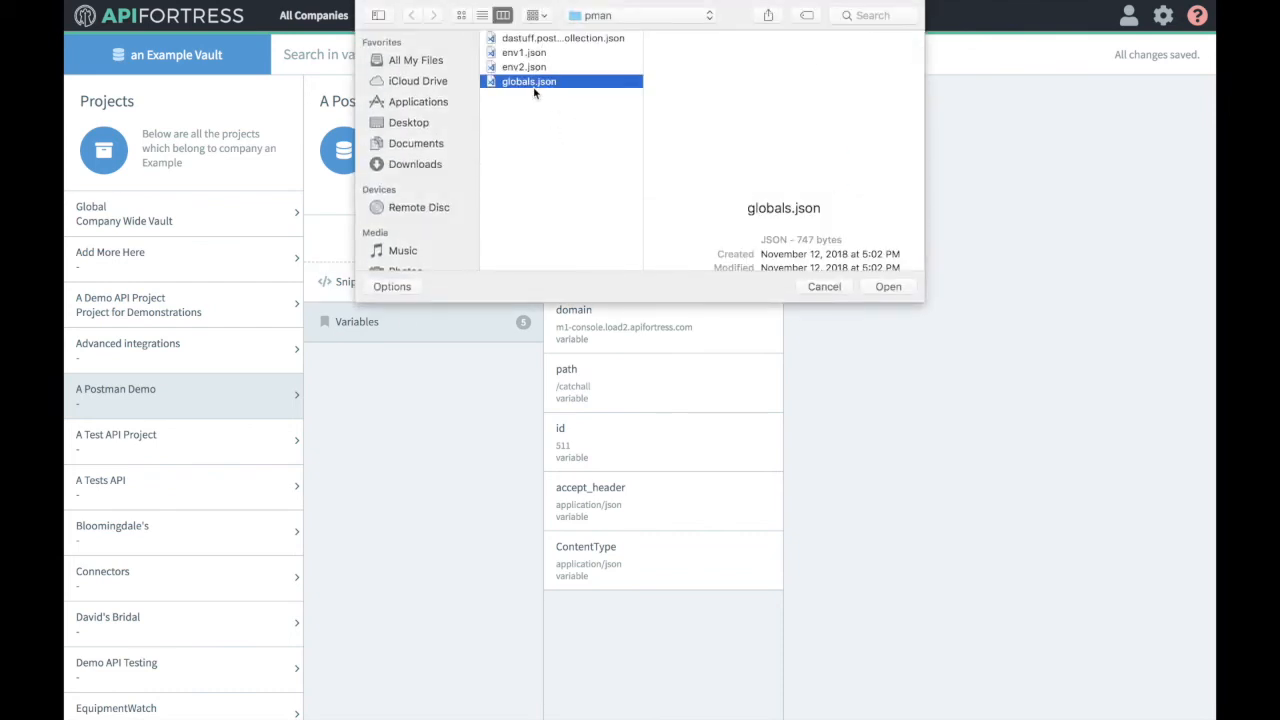
left_click(908, 292)
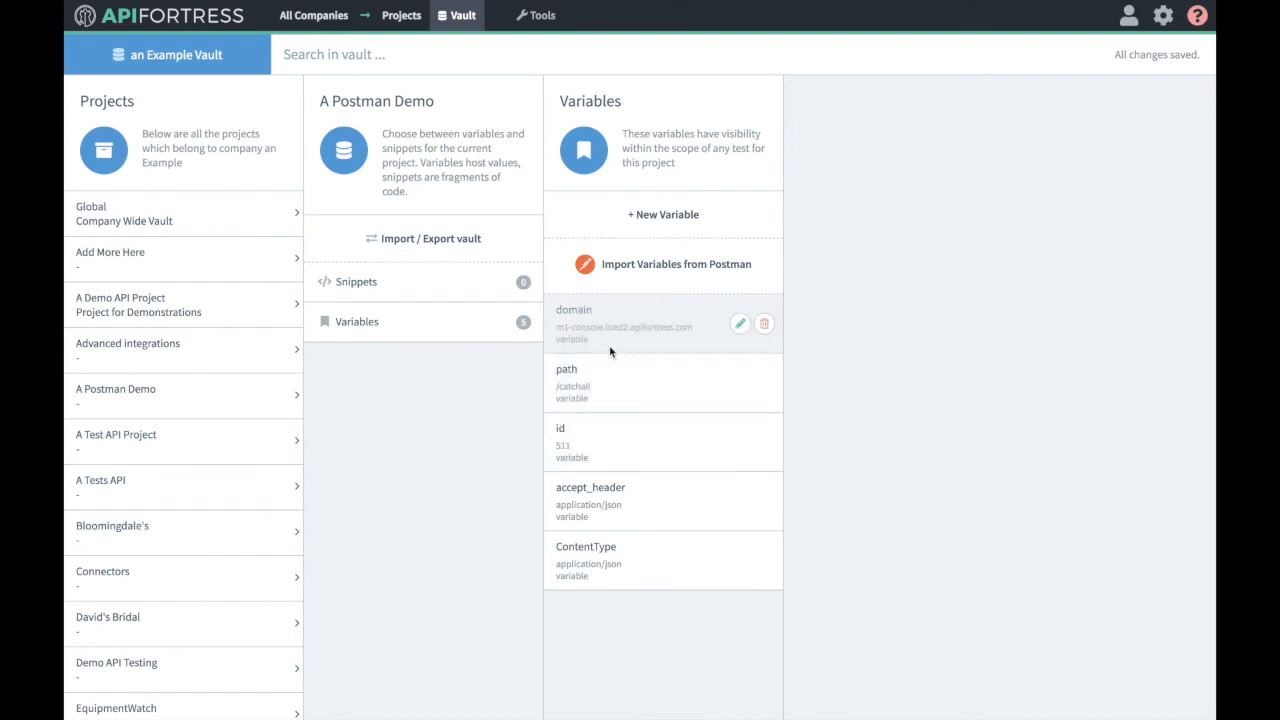
left_click(598, 430)
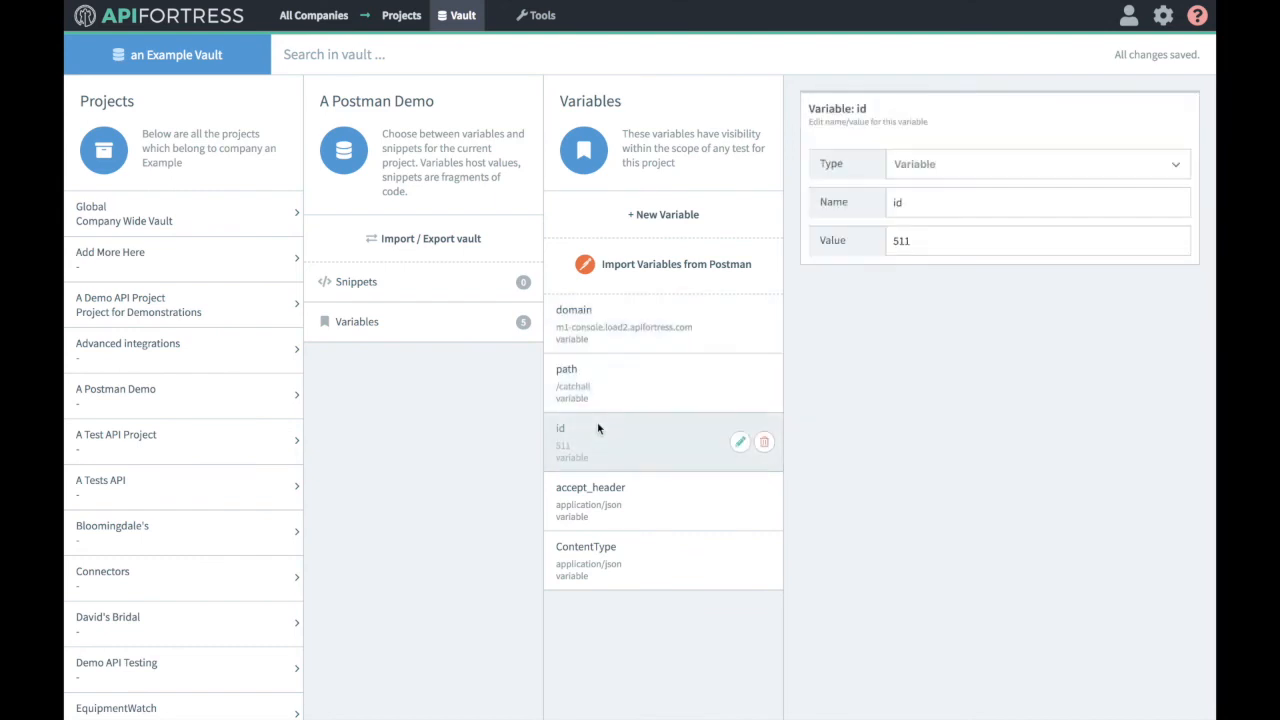